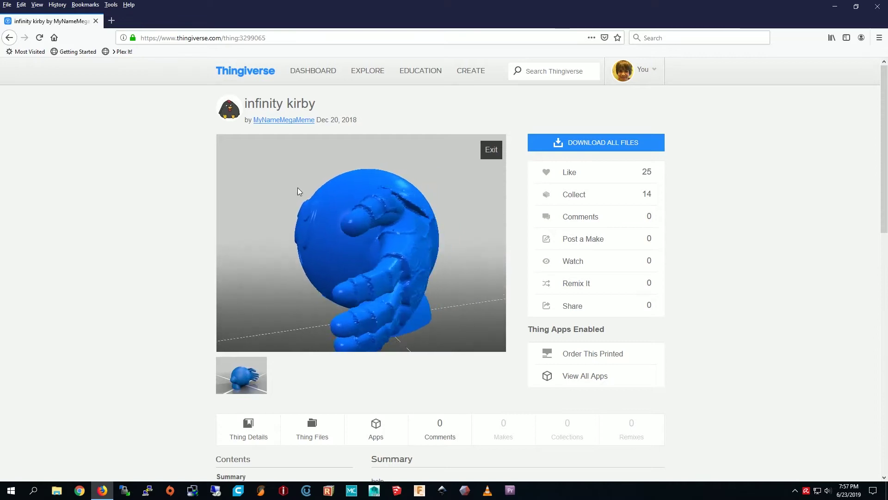
- Examine the infinity kirby model and its gauntlet hand from several angles in the 3D viewer
{"action": "scroll", "coordinate": [265, 170], "scroll_direction": "up", "scroll_amount": 3}
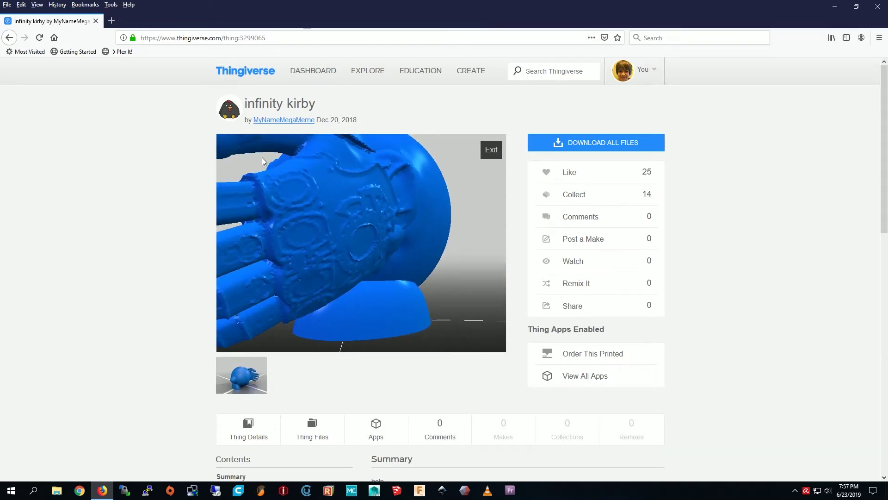
{"action": "scroll", "coordinate": [262, 182], "scroll_direction": "up", "scroll_amount": 5}
{"action": "scroll", "coordinate": [262, 183], "scroll_direction": "up", "scroll_amount": 3}
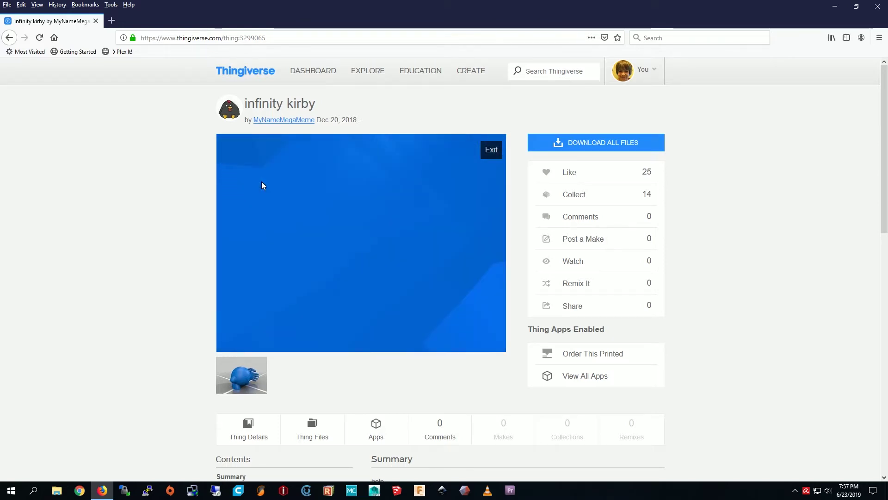
{"action": "scroll", "coordinate": [262, 183], "scroll_direction": "up", "scroll_amount": 4}
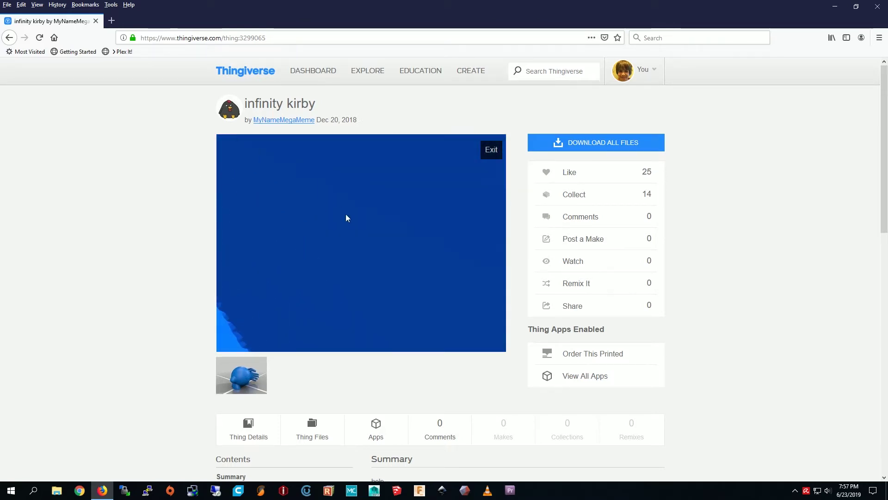
{"action": "scroll", "coordinate": [361, 224], "scroll_direction": "down", "scroll_amount": 8}
{"action": "left_click_drag", "start_coordinate": [334, 198], "coordinate": [418, 215]}
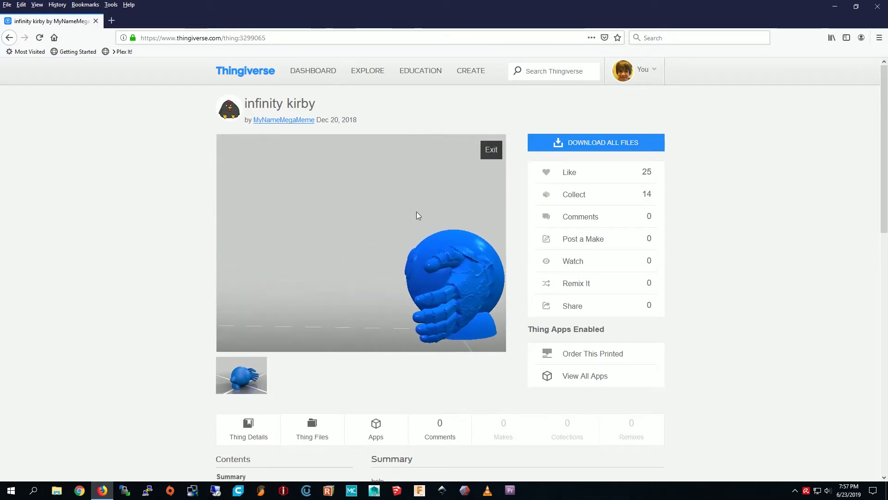
{"action": "left_click_drag", "start_coordinate": [353, 206], "coordinate": [426, 214]}
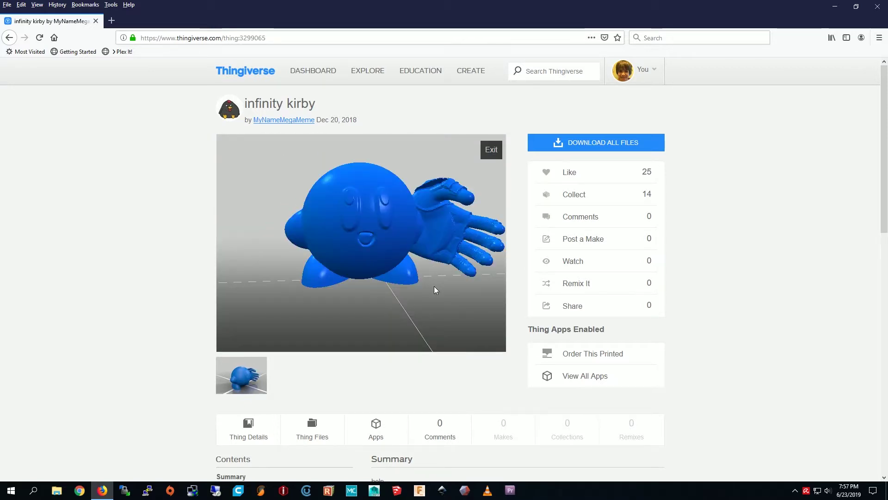
{"action": "scroll", "coordinate": [411, 242], "scroll_direction": "up", "scroll_amount": 1}
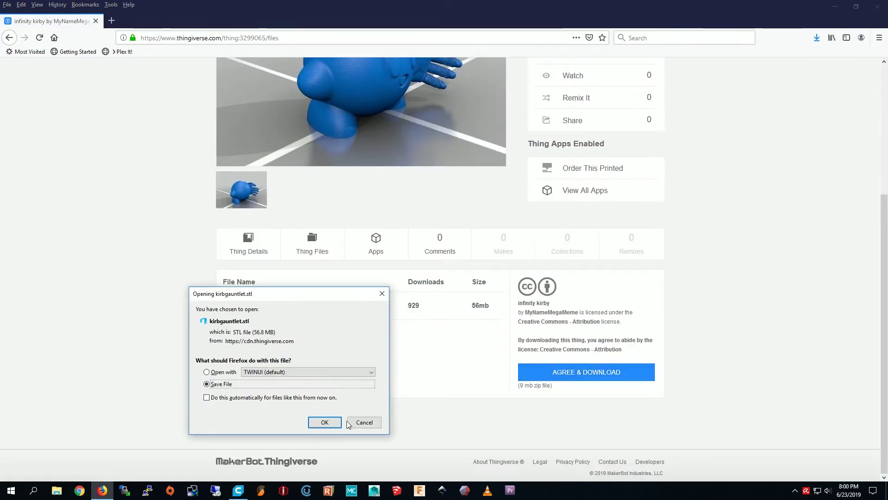
- Save kirbgauntlet.stl from the Thingiverse page and load it from Downloads into Ultimaker Cura
{"action": "left_click", "coordinate": [330, 423]}
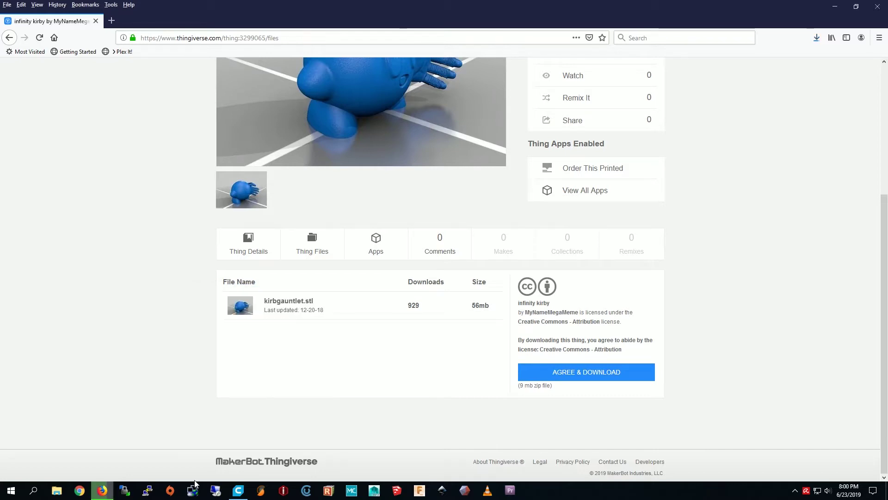
{"action": "left_click", "coordinate": [238, 490]}
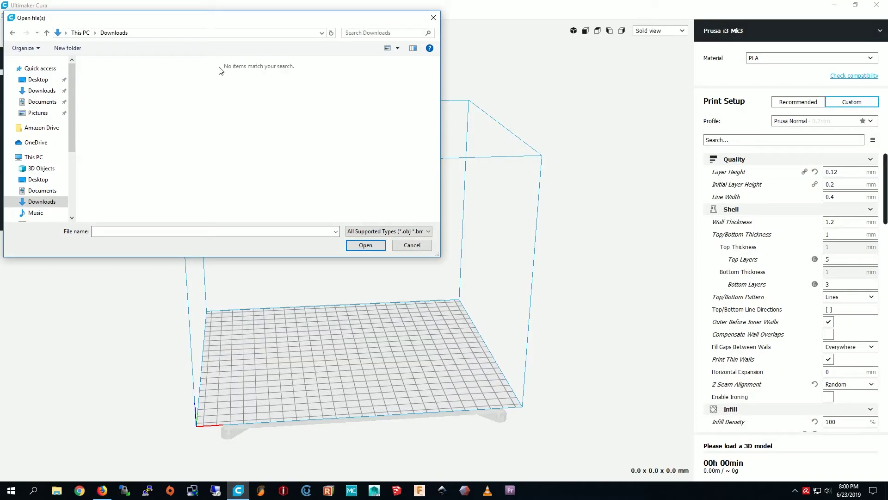
{"action": "left_click", "coordinate": [98, 74]}
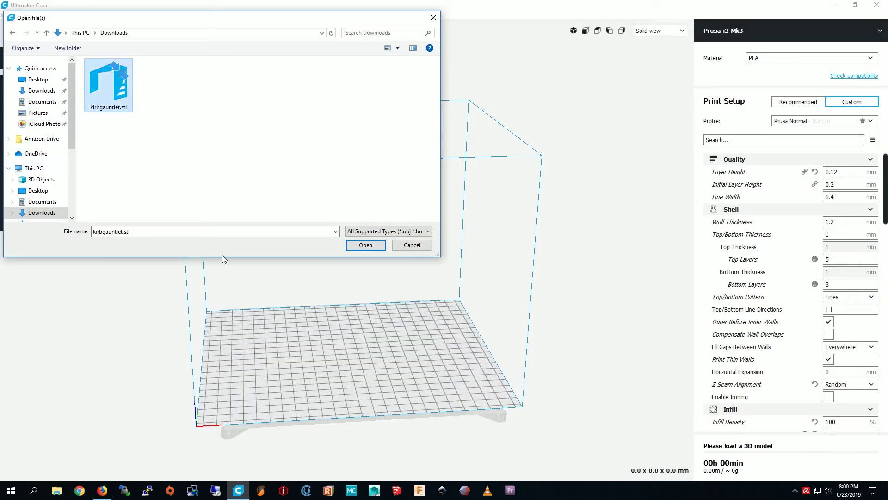
{"action": "left_click", "coordinate": [365, 245]}
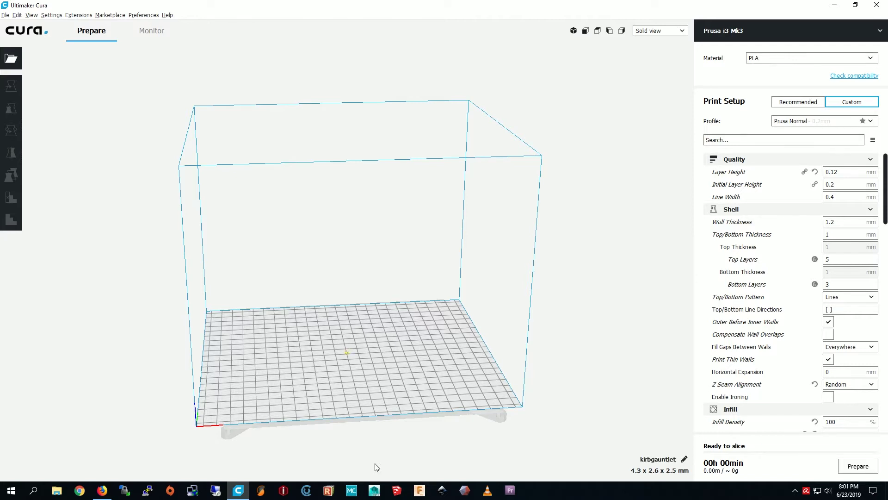
- Scale the tiny kirbgauntlet model uniformly to a Z height of 20 mm
{"action": "scroll", "coordinate": [369, 421], "scroll_direction": "up", "scroll_amount": 5}
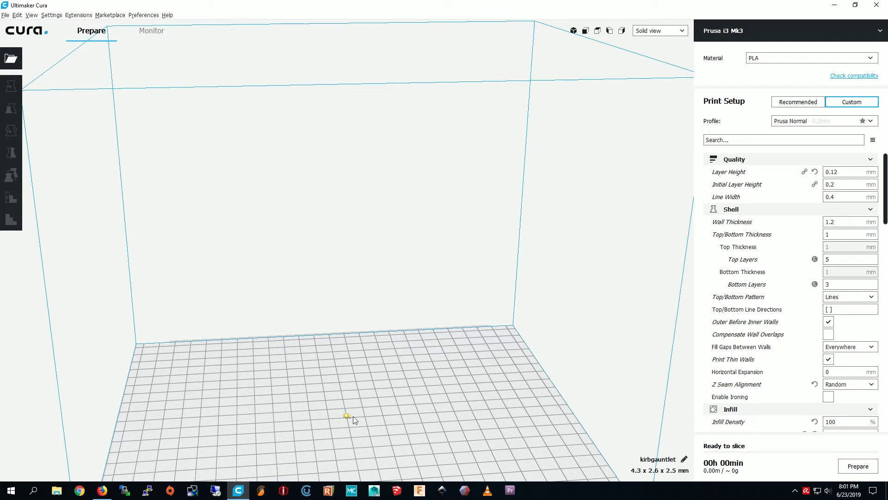
{"action": "scroll", "coordinate": [355, 415], "scroll_direction": "up", "scroll_amount": 3}
{"action": "right_click_drag", "start_coordinate": [360, 403], "coordinate": [377, 445]}
{"action": "scroll", "coordinate": [377, 445], "scroll_direction": "up", "scroll_amount": 5}
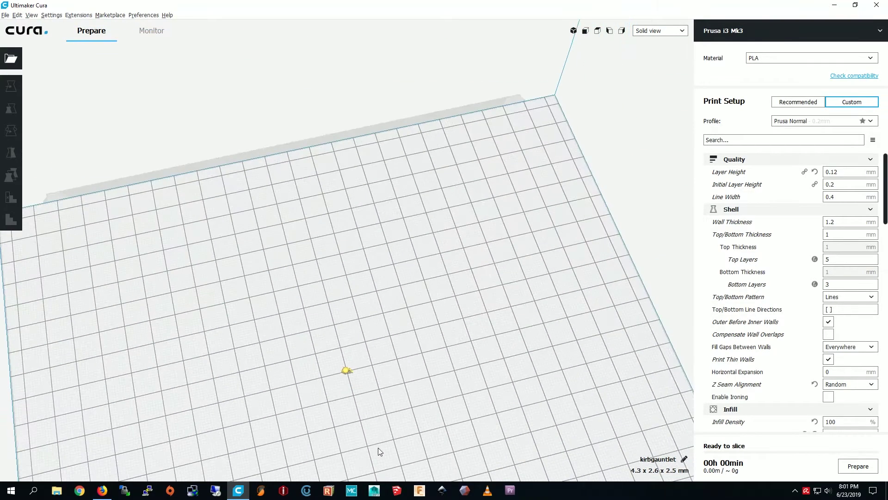
{"action": "scroll", "coordinate": [378, 445], "scroll_direction": "up", "scroll_amount": 3}
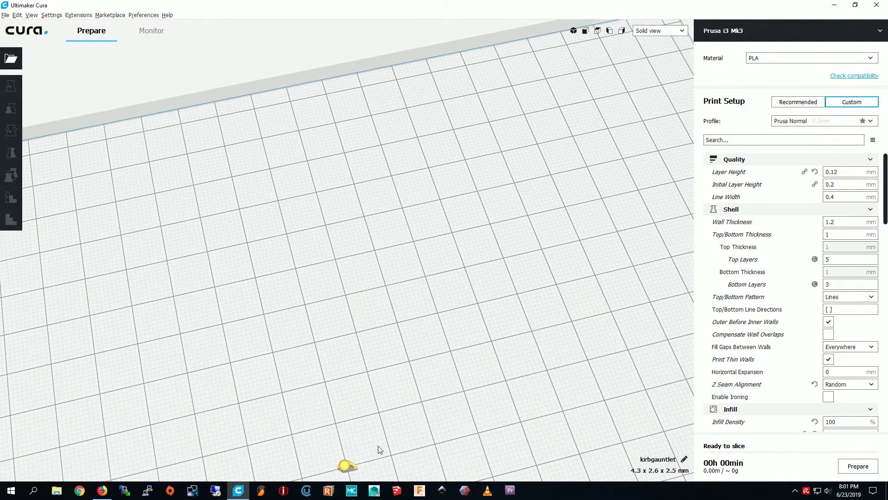
{"action": "right_click_drag", "start_coordinate": [378, 440], "coordinate": [534, 496]}
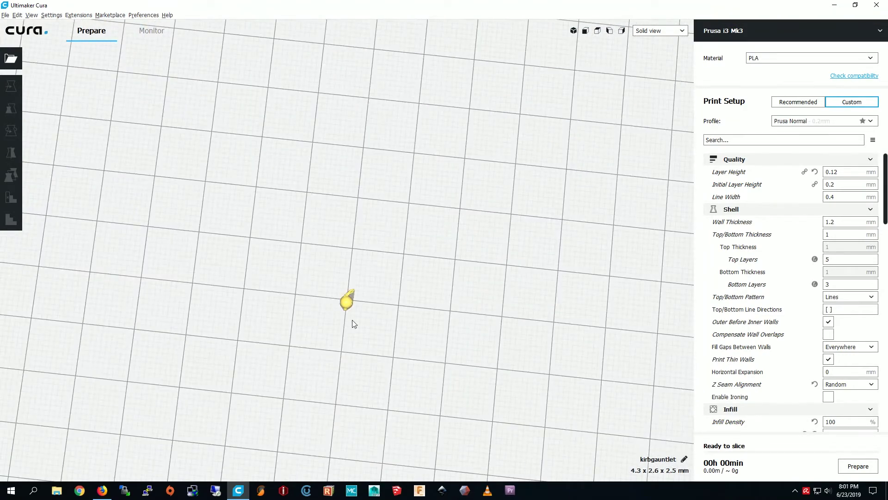
{"action": "scroll", "coordinate": [351, 312], "scroll_direction": "up", "scroll_amount": 4}
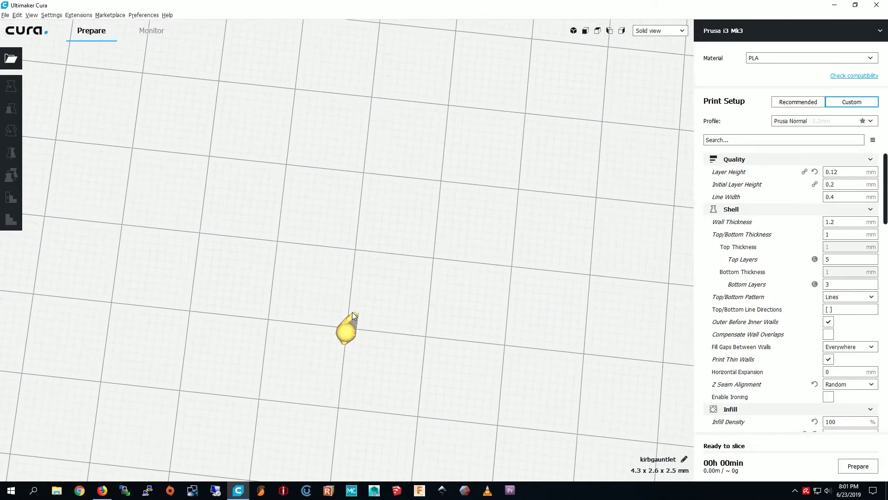
{"action": "right_click_drag", "start_coordinate": [352, 312], "coordinate": [321, 323]}
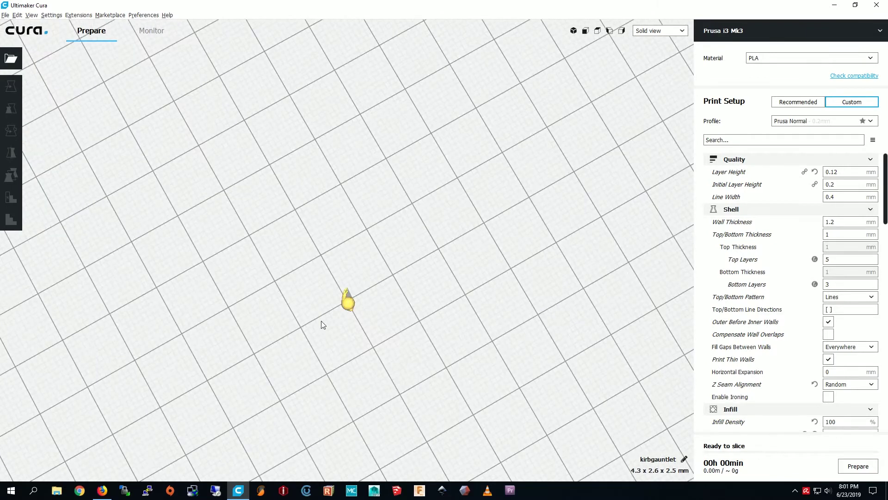
{"action": "left_click", "coordinate": [346, 304]}
{"action": "left_click", "coordinate": [11, 108]}
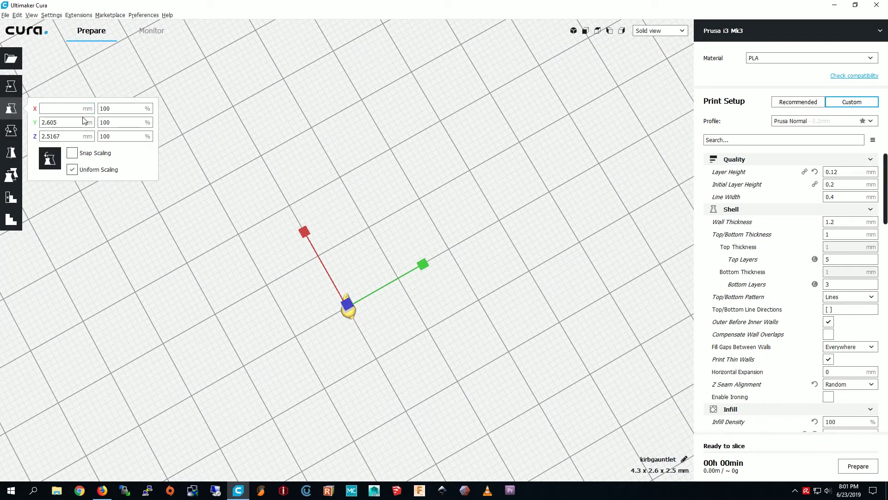
{"action": "type", "text": "20"}
{"action": "key", "text": "Return"}
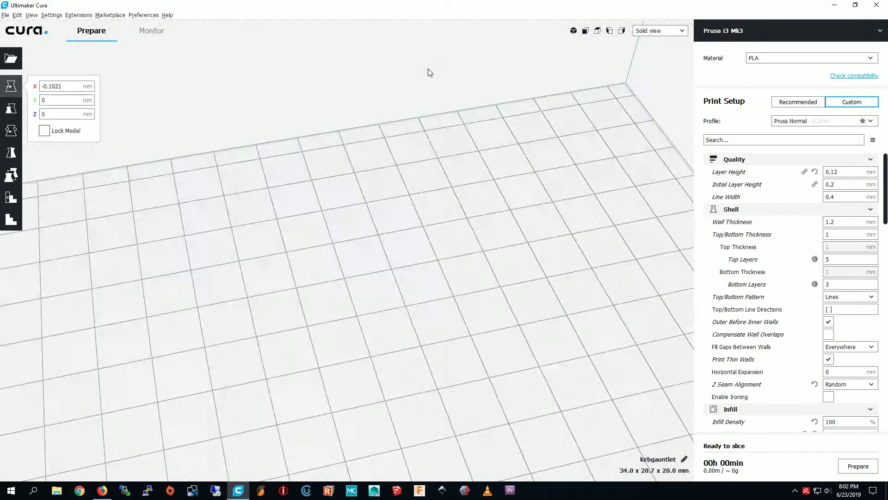
- Check the model's size on the build plate and scale it uniformly to a Z height of 50 mm
{"action": "scroll", "coordinate": [283, 164], "scroll_direction": "down", "scroll_amount": 5}
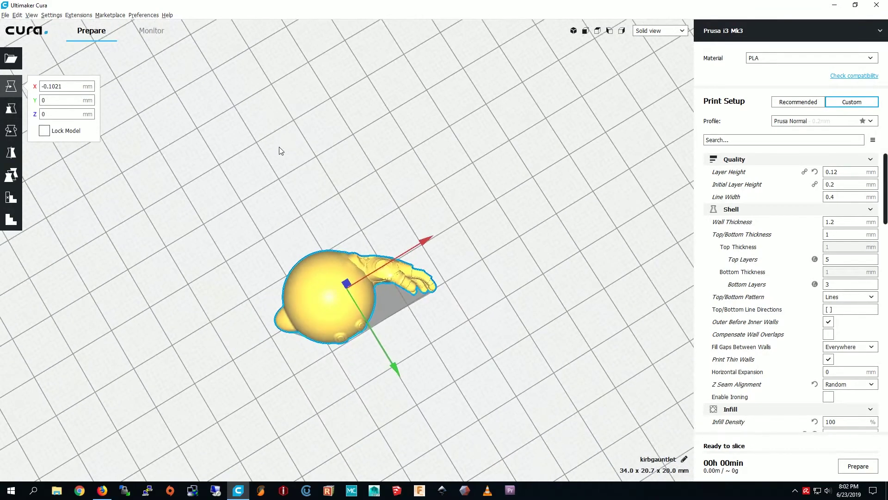
{"action": "scroll", "coordinate": [284, 143], "scroll_direction": "up", "scroll_amount": 6}
{"action": "scroll", "coordinate": [323, 181], "scroll_direction": "down", "scroll_amount": 5}
{"action": "right_click_drag", "start_coordinate": [277, 220], "coordinate": [274, 204]}
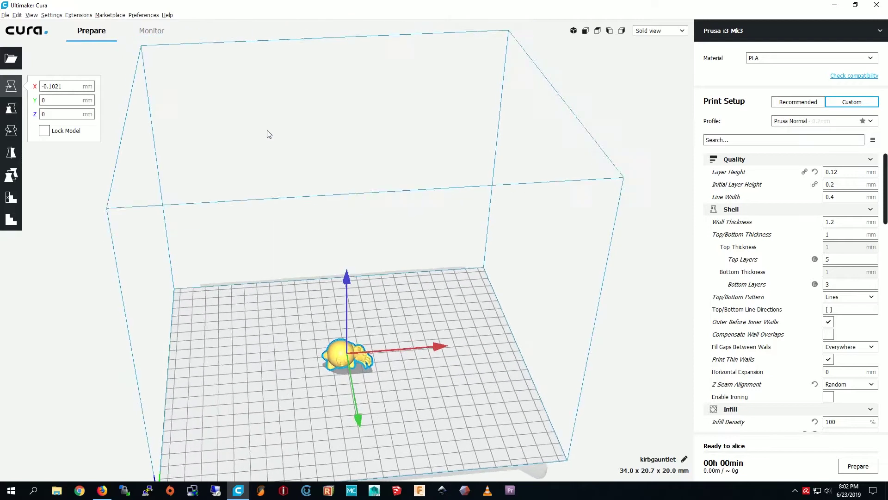
{"action": "right_click_drag", "start_coordinate": [268, 134], "coordinate": [262, 87]}
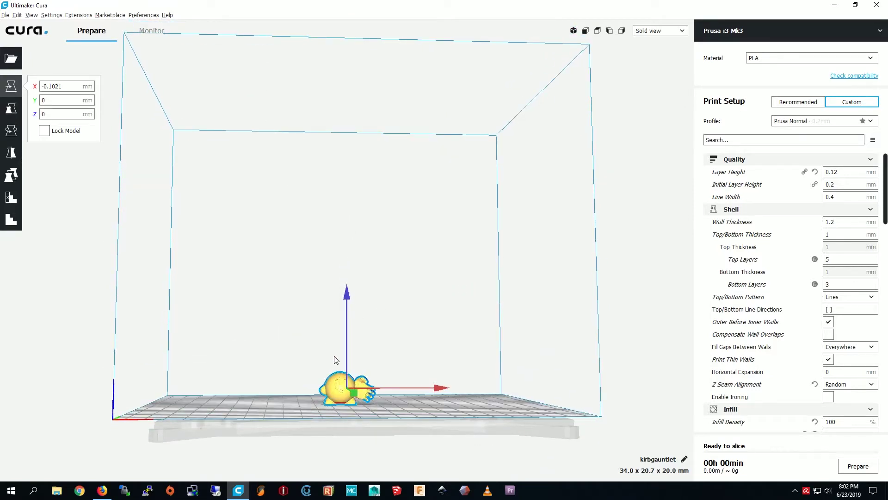
{"action": "left_click", "coordinate": [11, 108]}
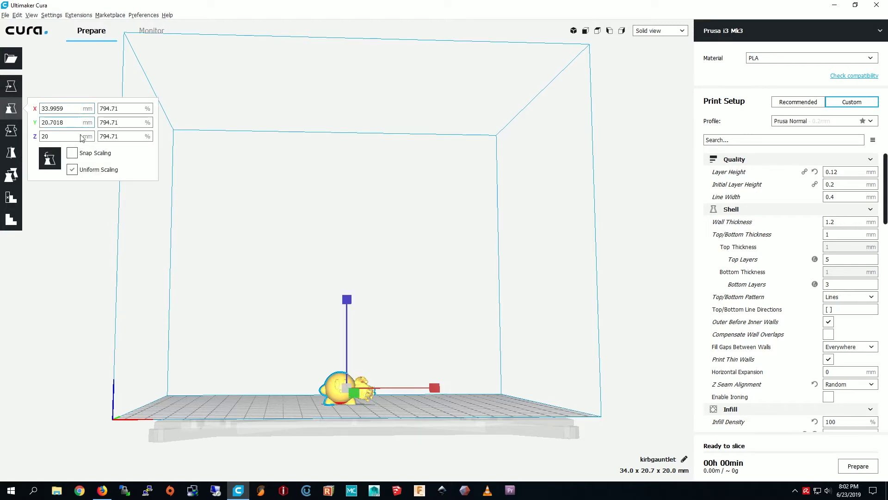
{"action": "key", "text": "BackSpace"}
{"action": "key", "text": "BackSpace"}
{"action": "key", "text": "BackSpace"}
{"action": "key", "text": "Return"}
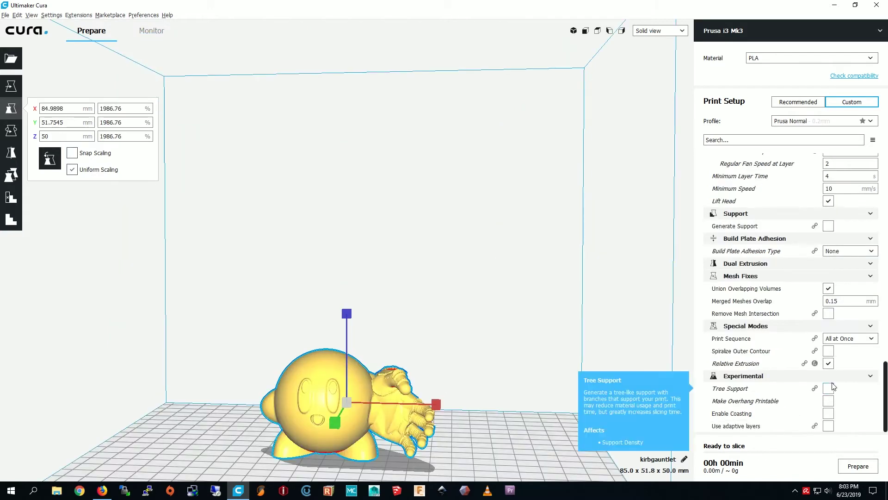
- Enable the experimental Tree Support option and check the model's overhangs from below
{"action": "left_click", "coordinate": [831, 390]}
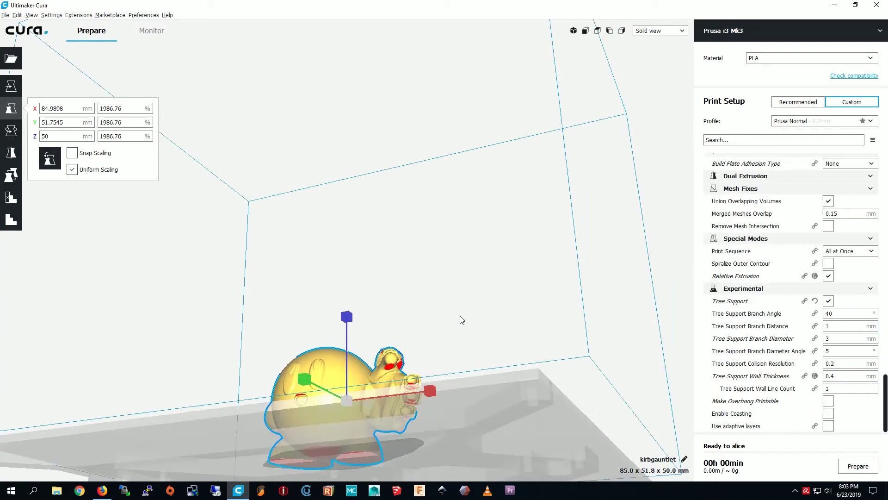
{"action": "right_click_drag", "start_coordinate": [461, 319], "coordinate": [509, 259]}
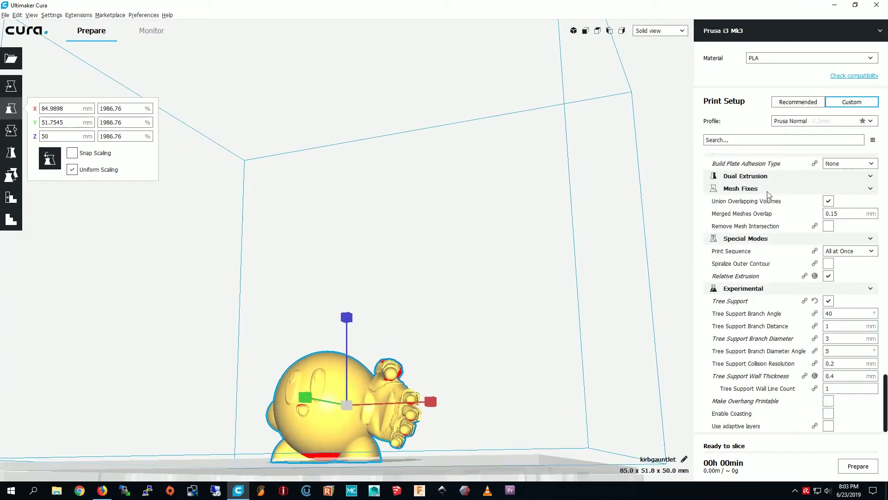
- Switch the preview to Layer view and slice the model to inspect its tree supports
{"action": "left_click", "coordinate": [680, 32]}
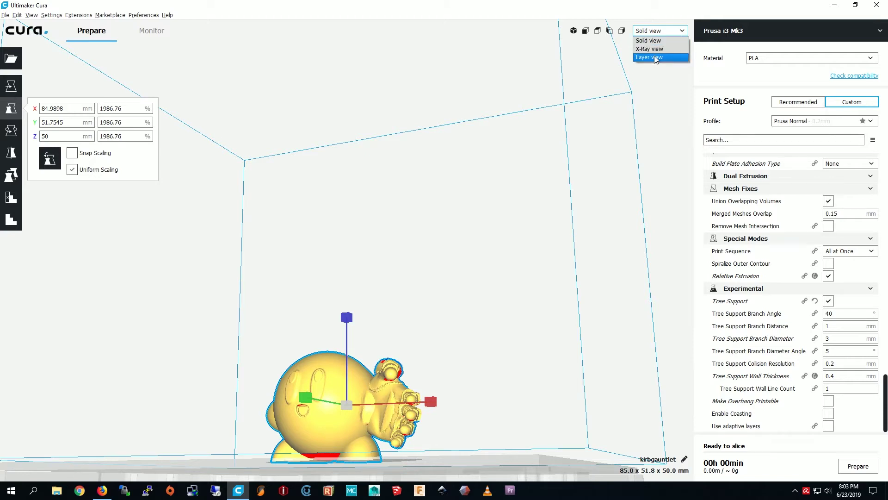
{"action": "left_click", "coordinate": [655, 58]}
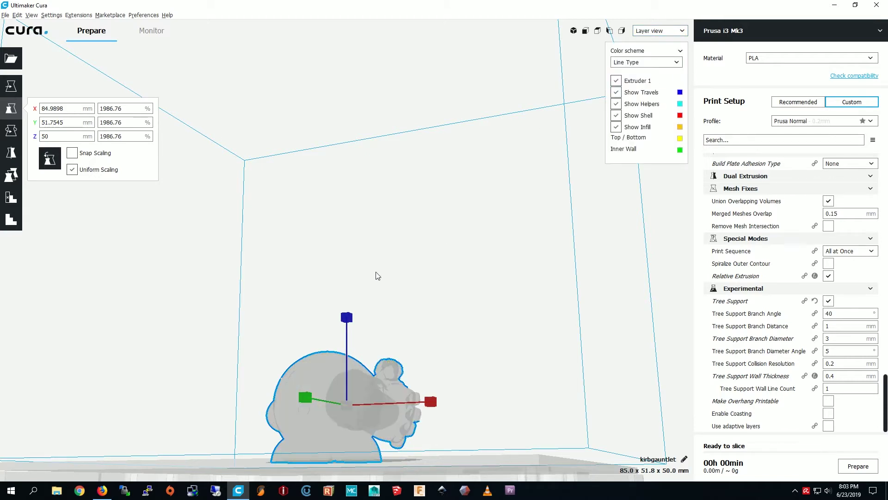
{"action": "right_click_drag", "start_coordinate": [379, 272], "coordinate": [413, 293]}
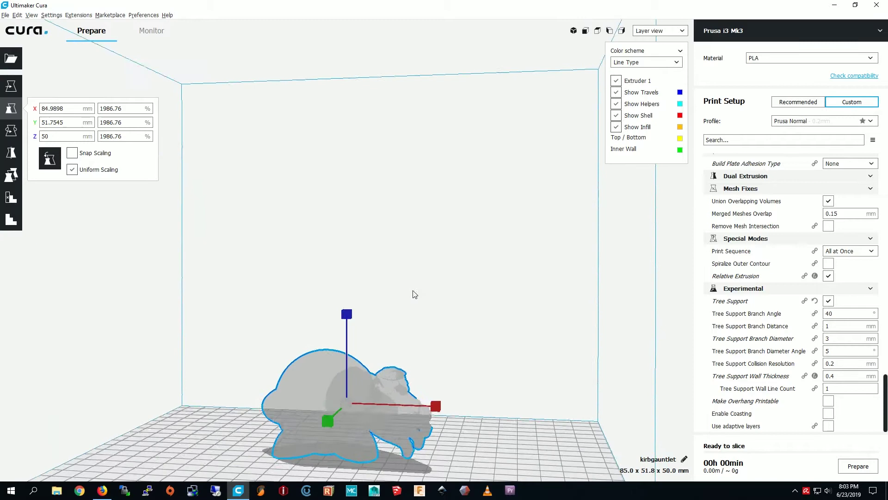
{"action": "left_click", "coordinate": [860, 467]}
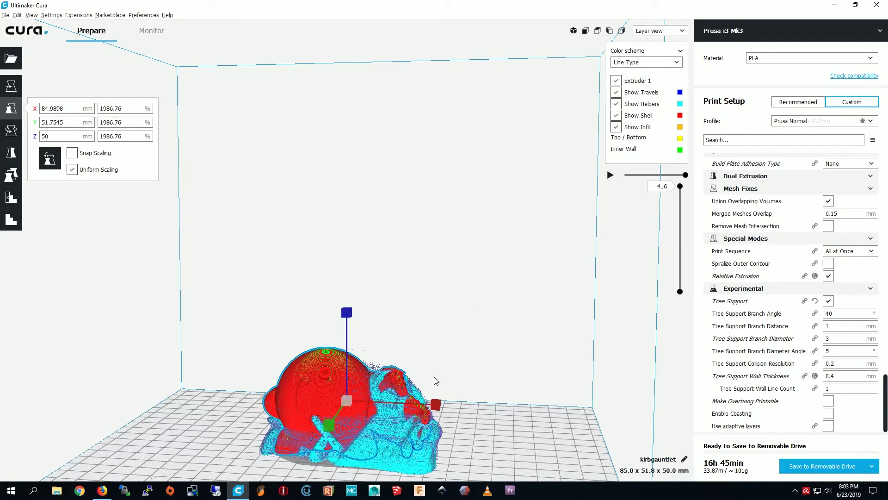
{"action": "right_click_drag", "start_coordinate": [502, 394], "coordinate": [450, 348]}
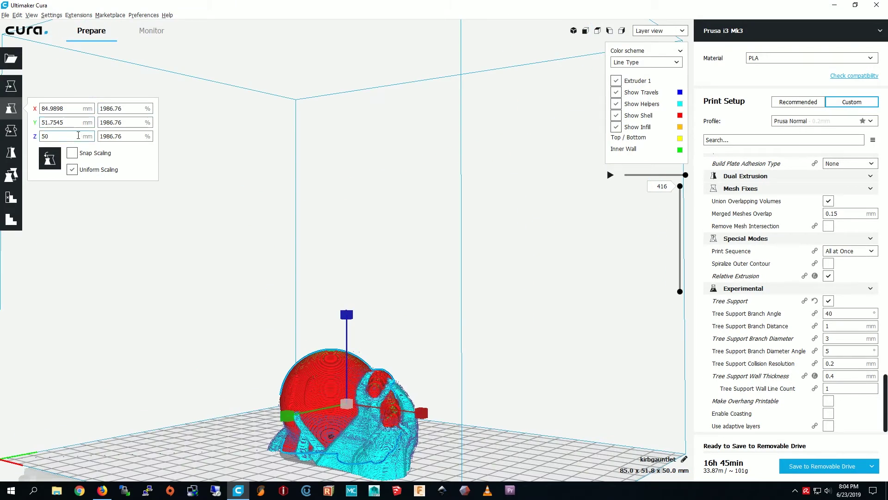
- Scale the model uniformly to a Y size of 100 mm
{"action": "key", "text": "BackSpace"}
{"action": "key", "text": "BackSpace"}
{"action": "key", "text": "BackSpace"}
{"action": "key", "text": "BackSpace"}
{"action": "key", "text": "BackSpace"}
{"action": "type", "text": "100"}
{"action": "key", "text": "Return"}
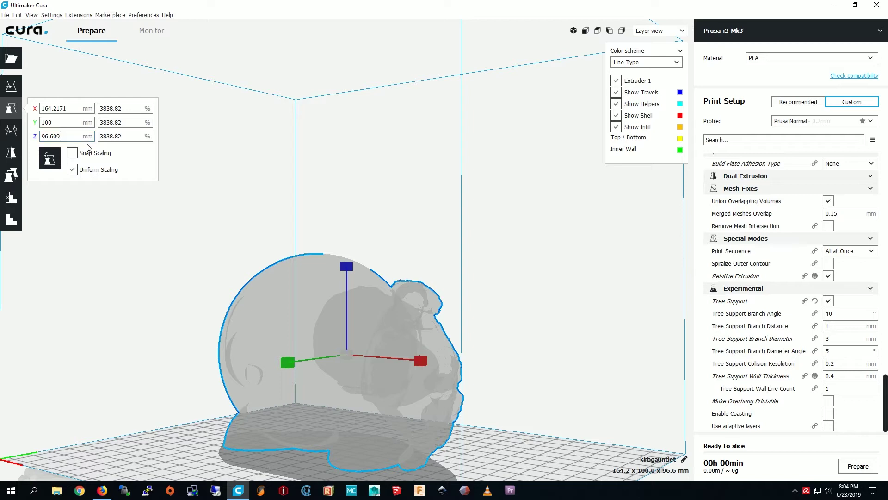
- Set the model's Z height to 100 mm with uniform scaling
{"action": "key", "text": "BackSpace"}
{"action": "key", "text": "BackSpace"}
{"action": "key", "text": "BackSpace"}
{"action": "key", "text": "BackSpace"}
{"action": "key", "text": "BackSpace"}
{"action": "key", "text": "BackSpace"}
{"action": "type", "text": "1"}
{"action": "key", "text": "Return"}
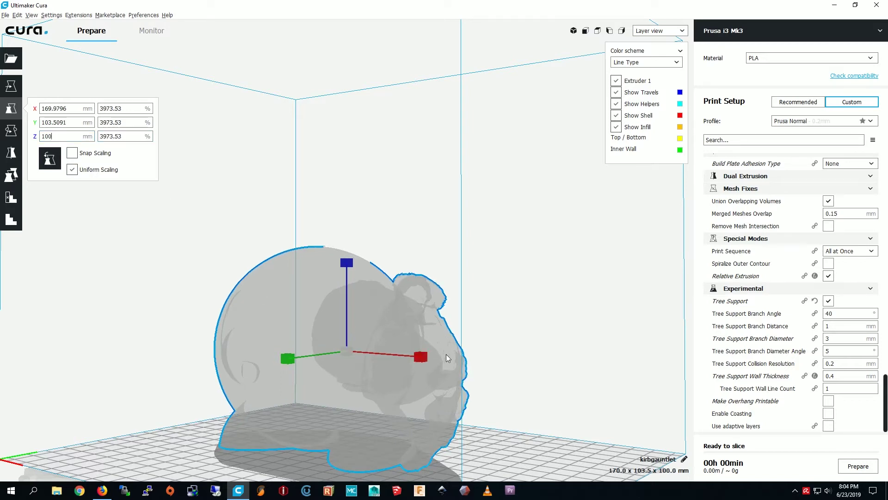
- Slice the 100 mm tall model and inspect the tree supports around the hand and body
{"action": "left_click", "coordinate": [858, 465]}
{"action": "right_click_drag", "start_coordinate": [555, 371], "coordinate": [374, 230]}
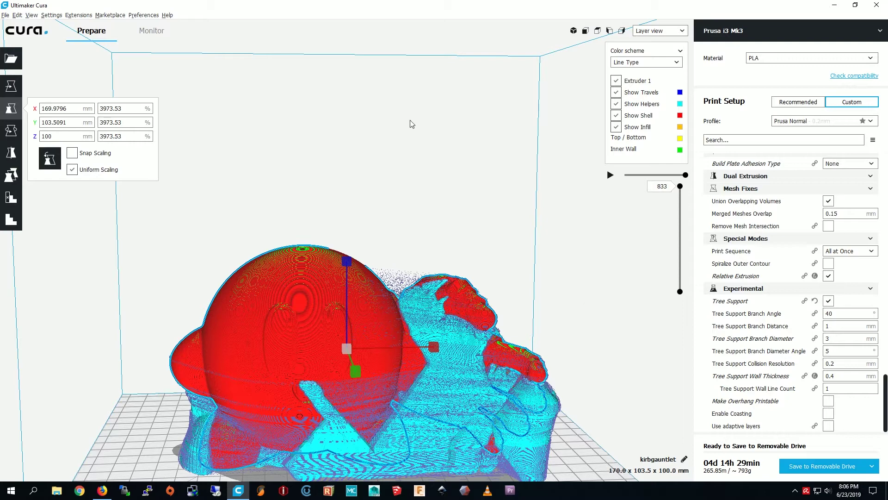
{"action": "right_click_drag", "start_coordinate": [377, 182], "coordinate": [325, 180]}
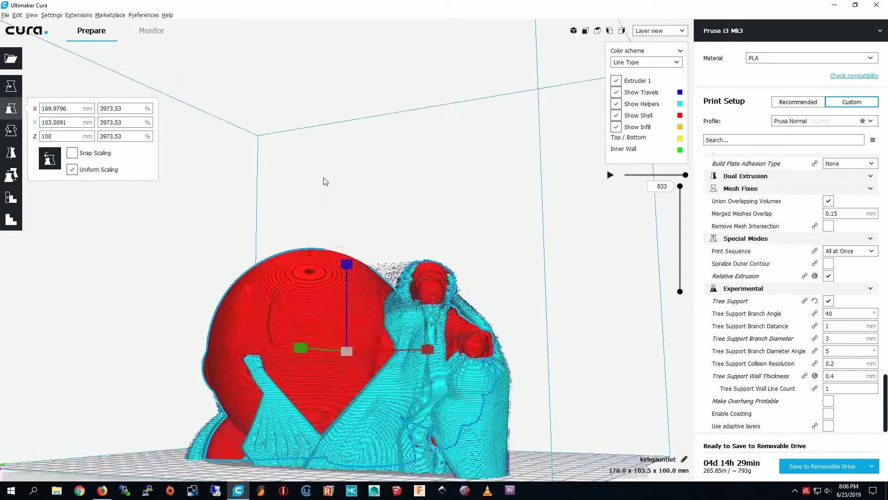
- Scale the model uniformly to a Y size of 50 mm and slice it again
{"action": "key", "text": "Tab"}
{"action": "type", "text": "50"}
{"action": "key", "text": "Return"}
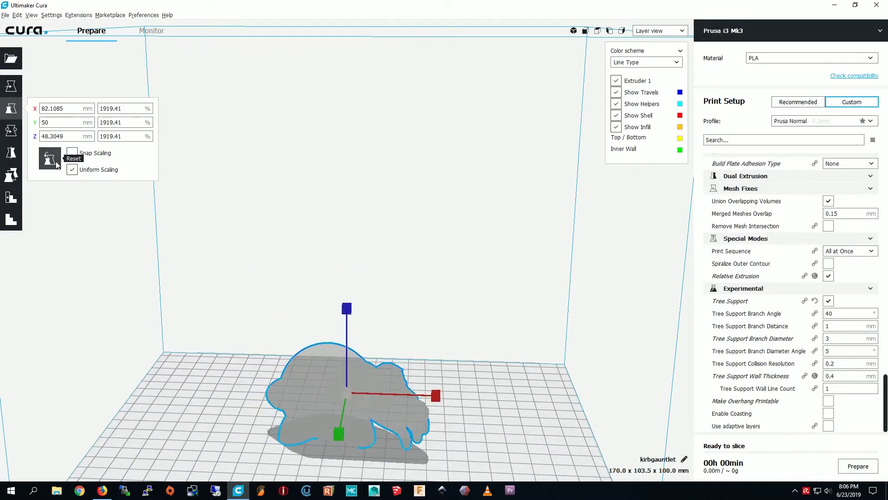
{"action": "left_click", "coordinate": [861, 469]}
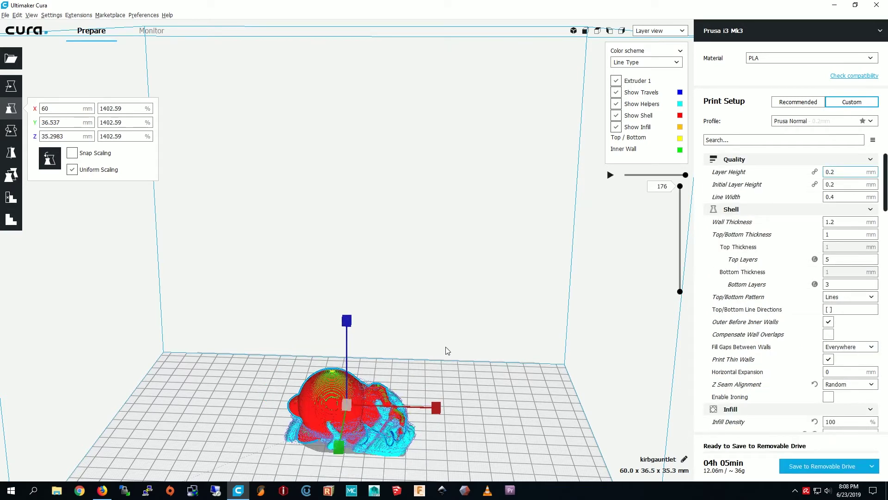
- Save the sliced kirbgauntlet file to the removable drive PRUSAI3MK3 (G:) and eject the drive
{"action": "right_click_drag", "start_coordinate": [448, 343], "coordinate": [647, 440]}
{"action": "left_click", "coordinate": [871, 467]}
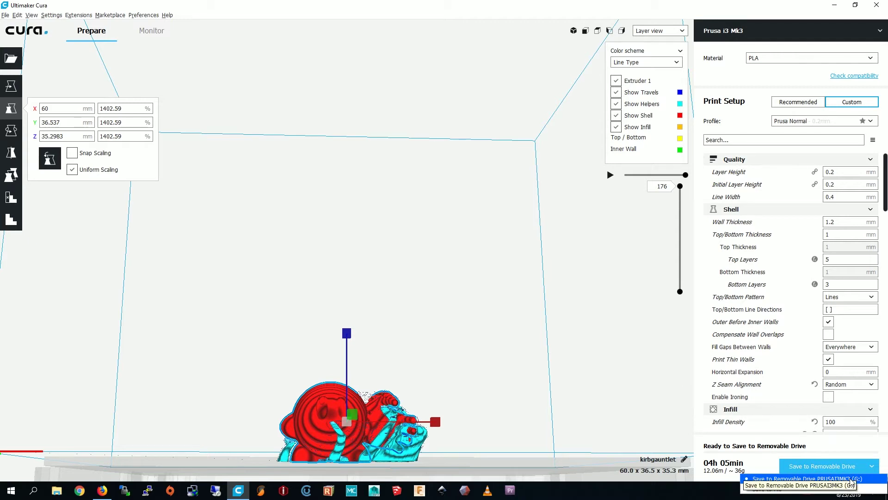
{"action": "left_click", "coordinate": [850, 479]}
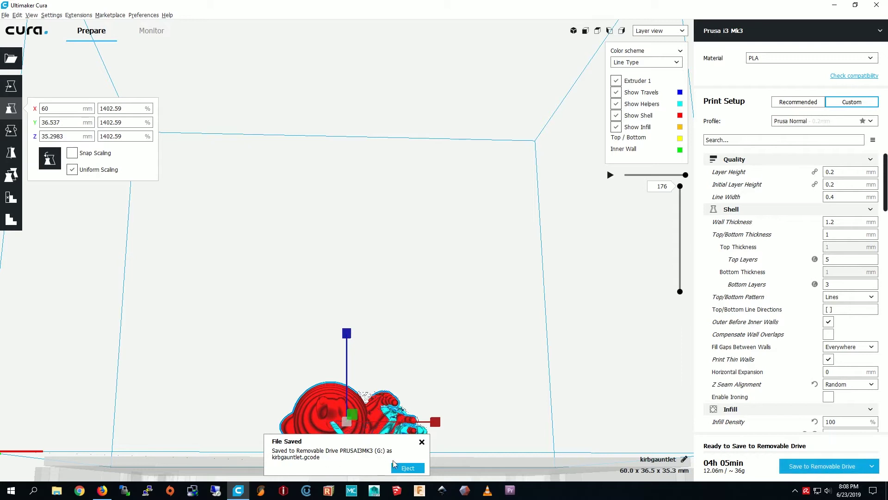
{"action": "left_click", "coordinate": [408, 468]}
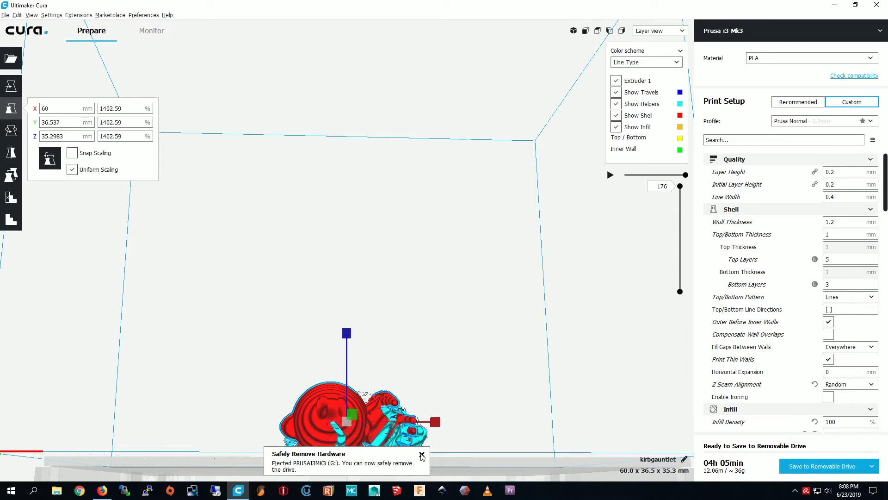